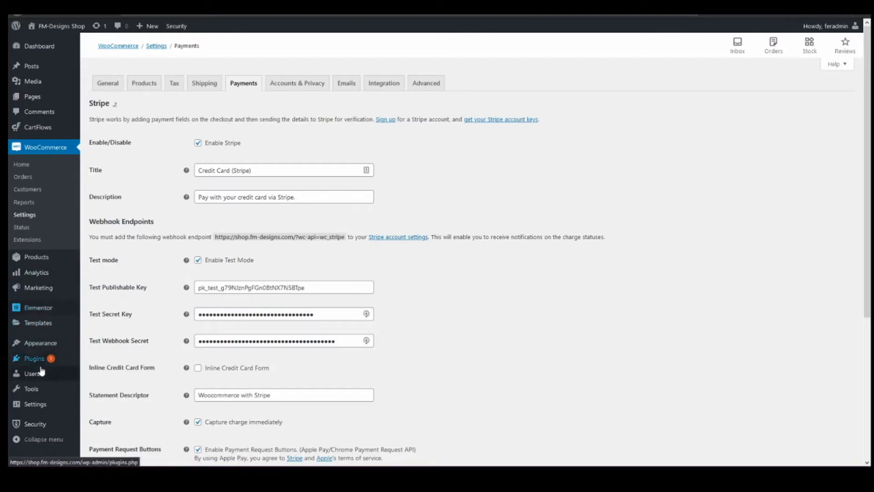
# Search Add Plugins for 'stripe' and confirm WooCommerce Stripe Payment Gateway shows Active among 565 results.
pyautogui.click(33, 360)
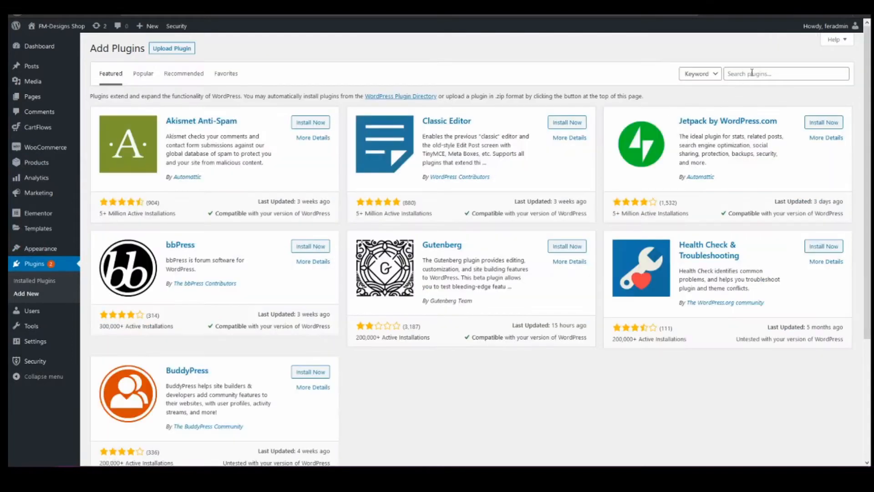
pyautogui.click(751, 73)
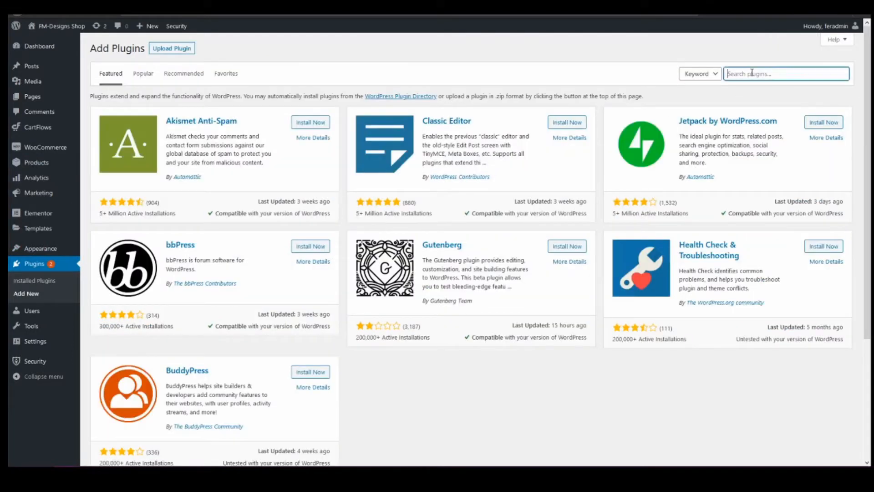
pyautogui.write('stripe')
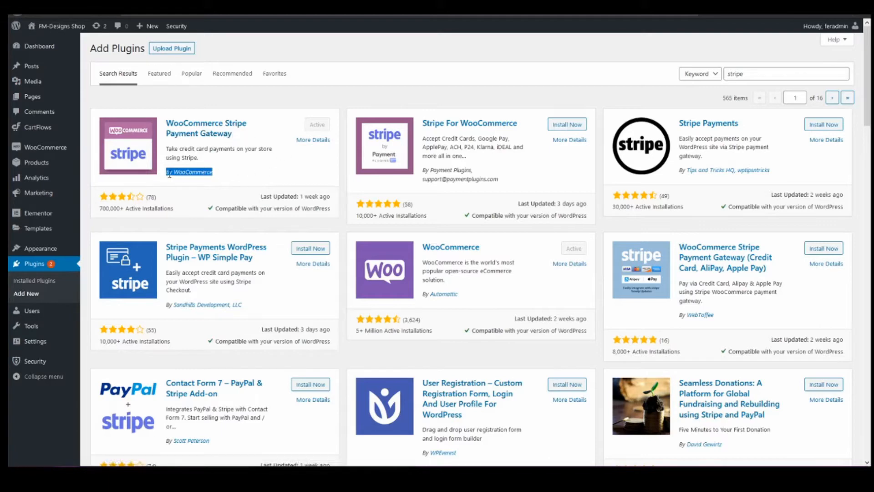
pyautogui.moveTo(212, 172); pyautogui.dragTo(244, 174)
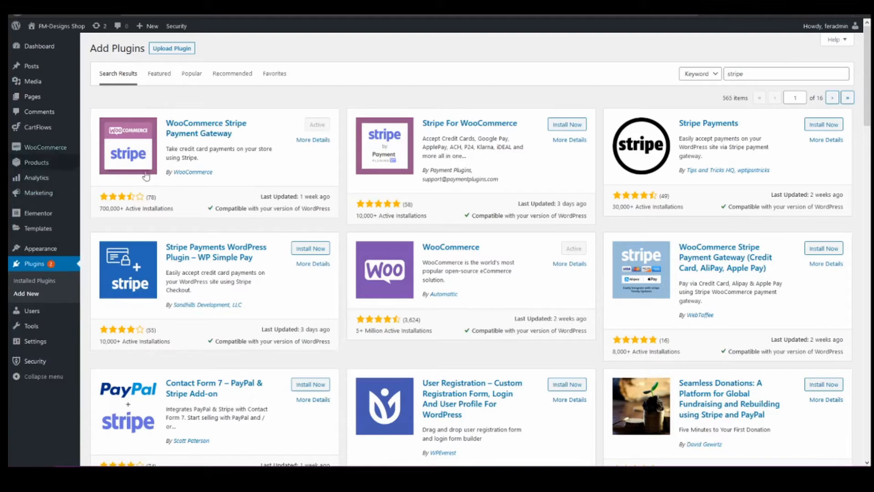
# In WooCommerce's Stripe payment settings, copy the webhook endpoint URL and enable test mode.
pyautogui.moveTo(46, 220)
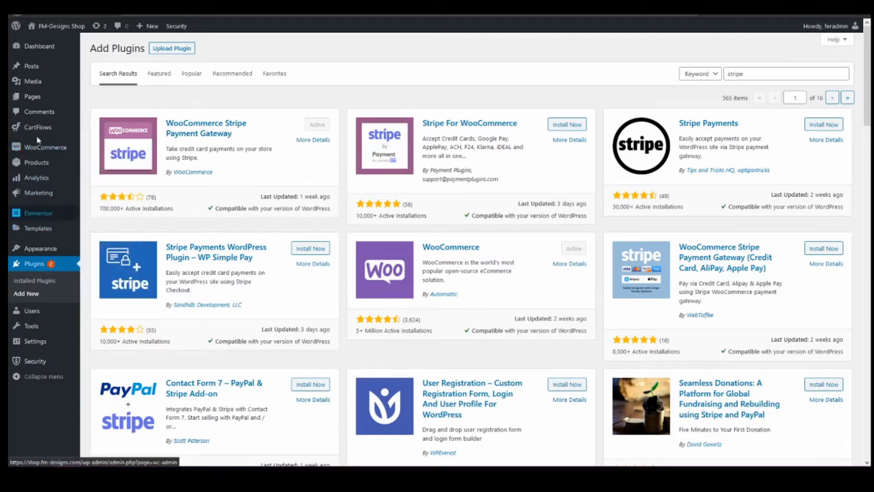
pyautogui.moveTo(41, 148)
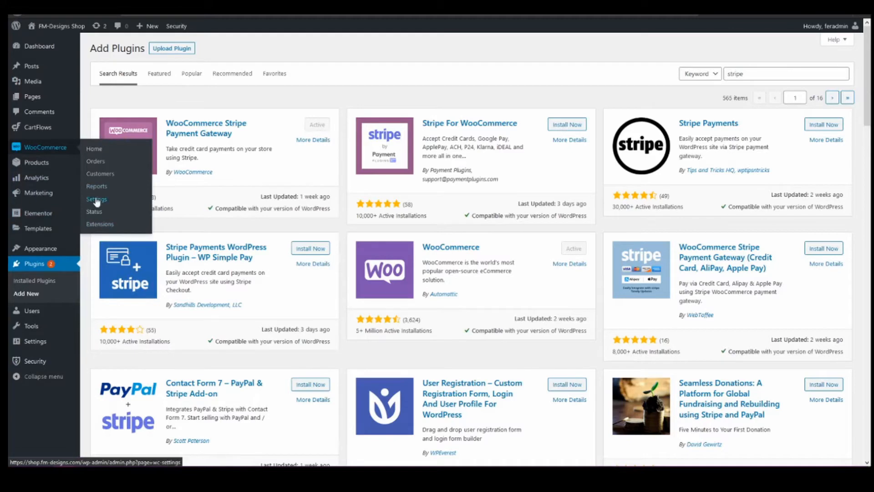
pyautogui.click(94, 198)
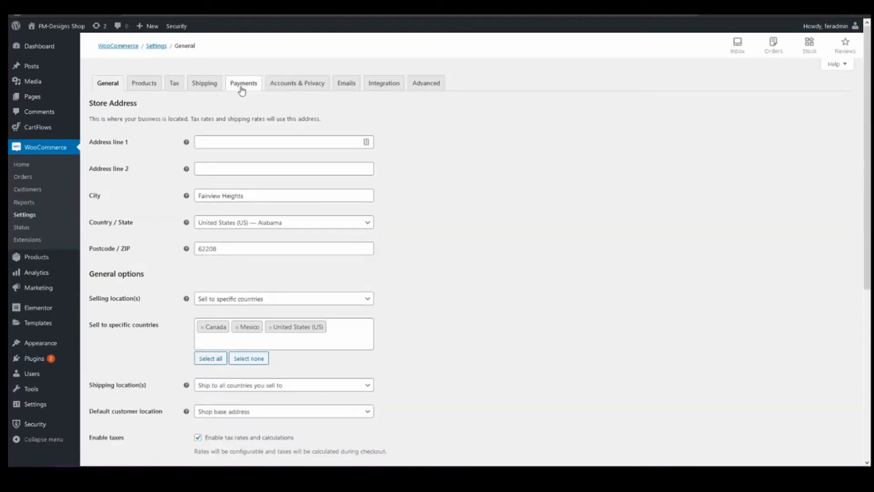
pyautogui.click(242, 87)
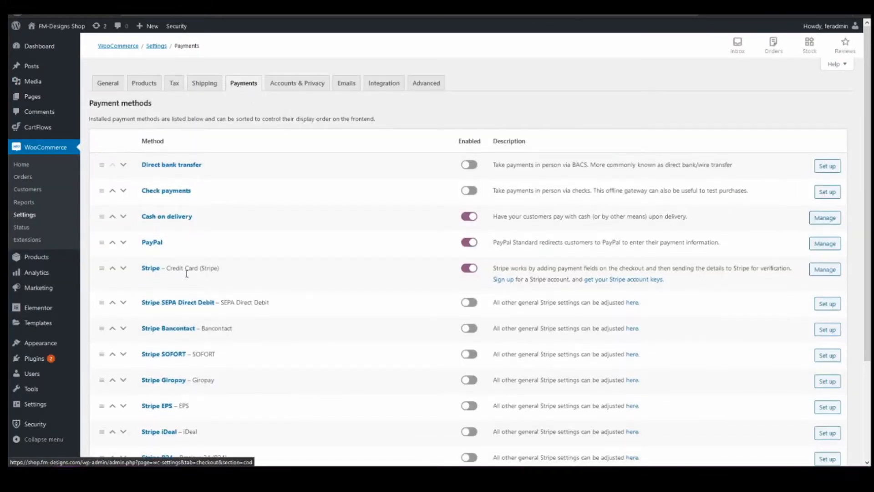
pyautogui.click(825, 272)
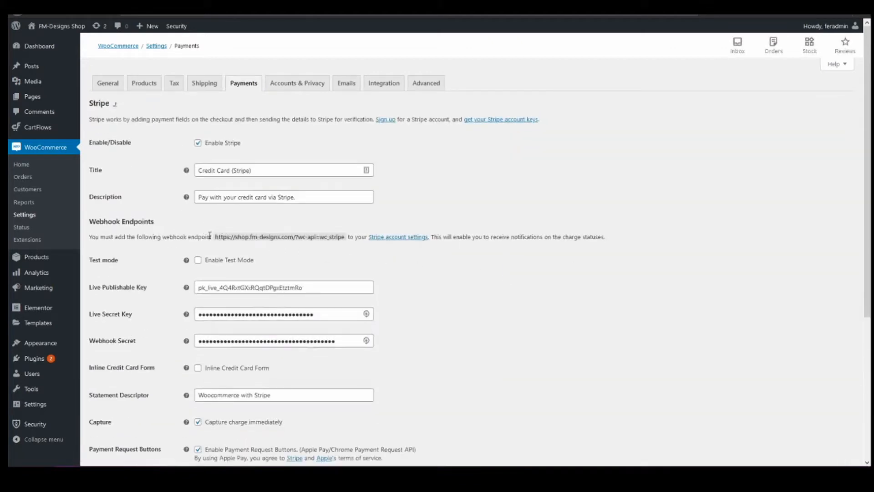
pyautogui.moveTo(218, 236); pyautogui.dragTo(348, 234)
pyautogui.hotkey('ctrl', 'c')
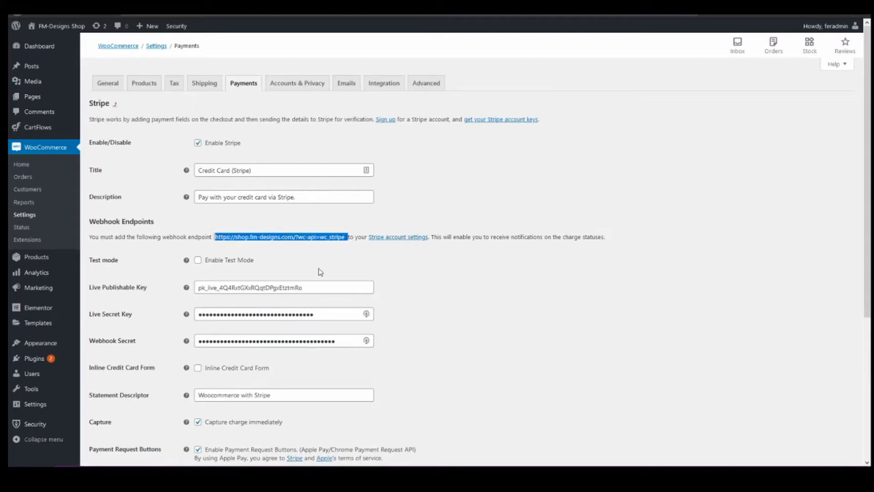
pyautogui.click(198, 260)
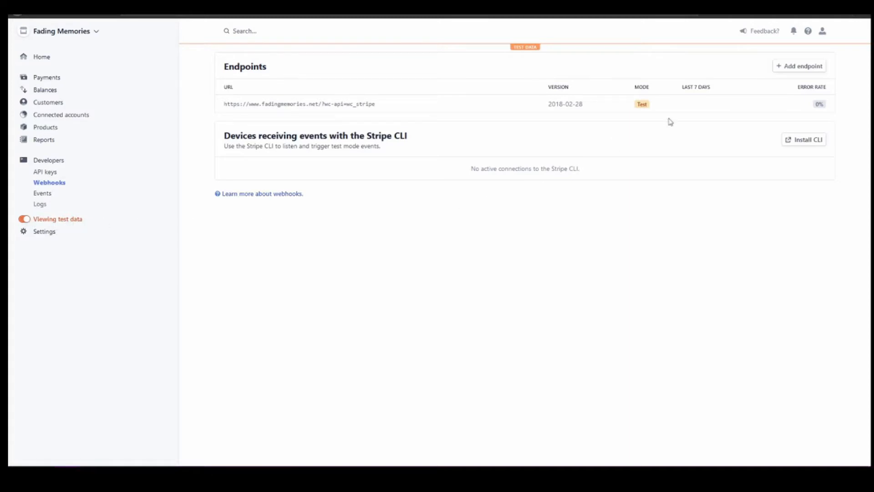
# Add a test endpoint for the pasted wc_stripe URL, described 'Shop test', receiving all events.
pyautogui.click(787, 69)
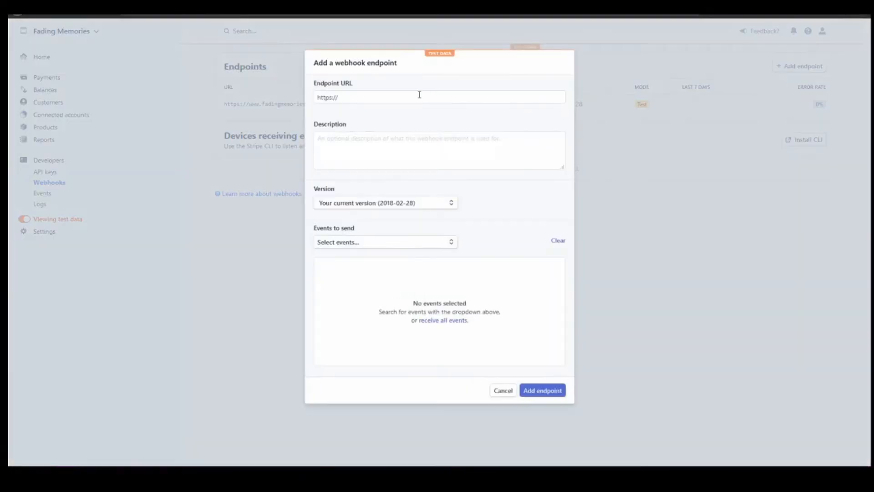
pyautogui.click(369, 98)
pyautogui.hotkey('ctrl', 'shift', 'Left')
pyautogui.hotkey('ctrl', 'shift', 'Left')
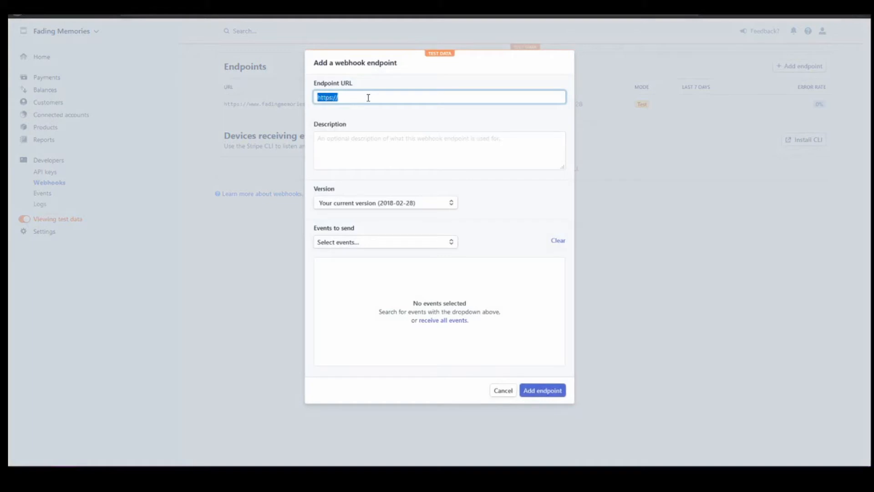
pyautogui.hotkey('ctrl', 'v')
pyautogui.click(415, 144)
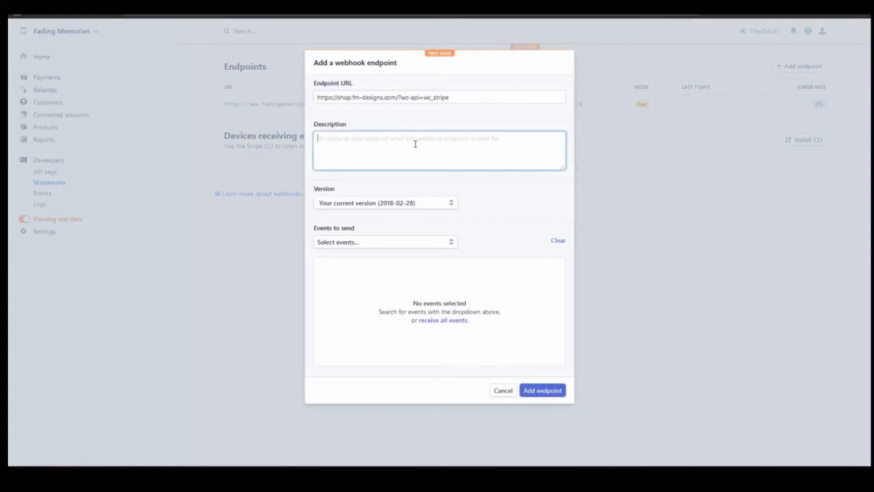
pyautogui.write('Shop test')
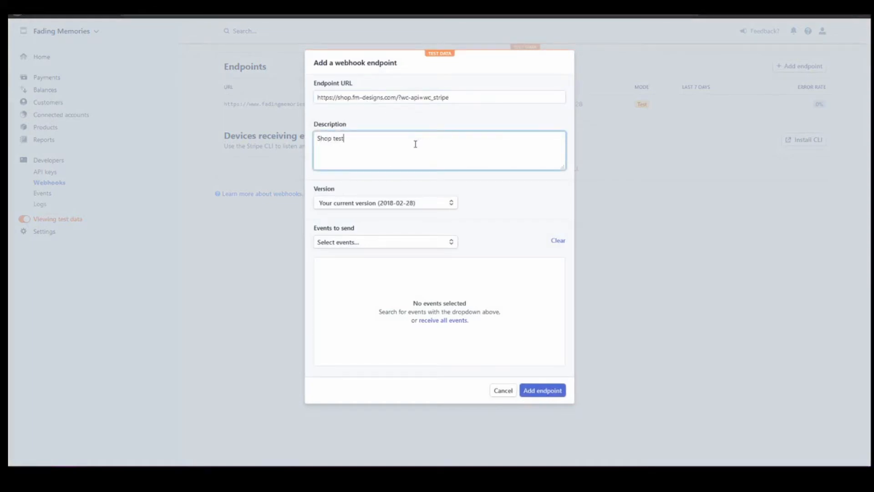
pyautogui.click(384, 245)
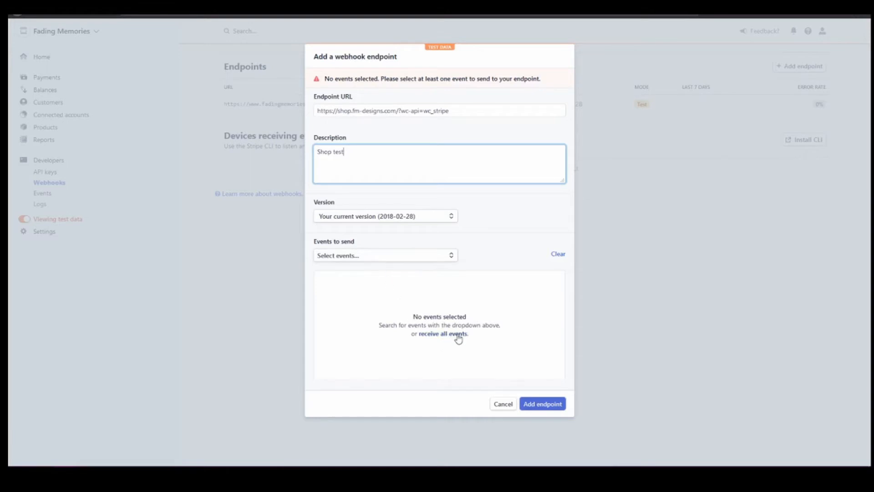
pyautogui.click(444, 337)
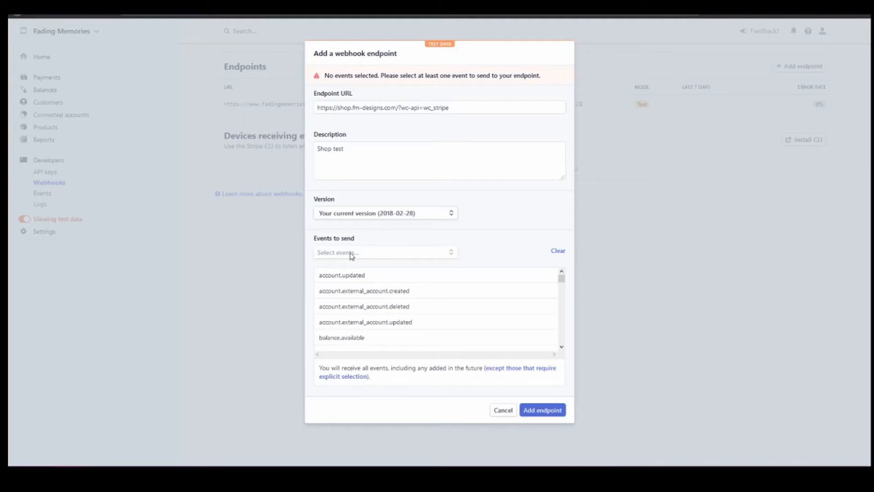
pyautogui.click(548, 410)
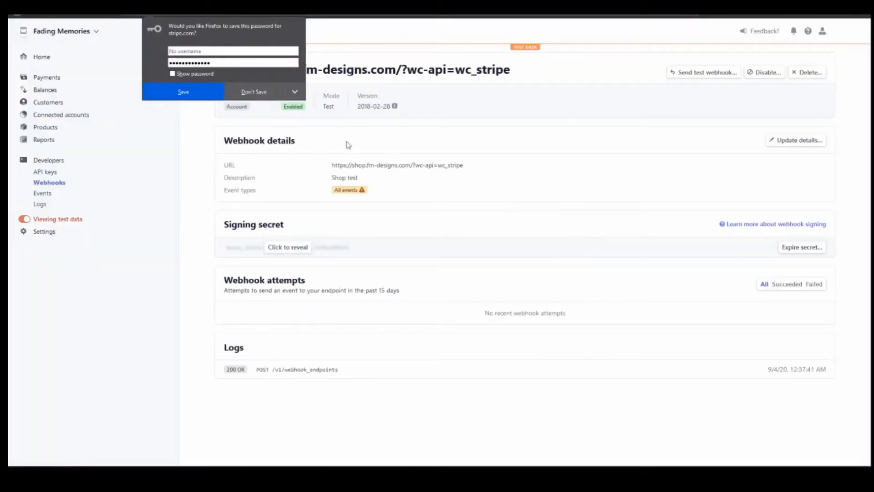
# Decline Firefox's password prompt, then reveal and copy the endpoint's signing secret.
pyautogui.click(257, 93)
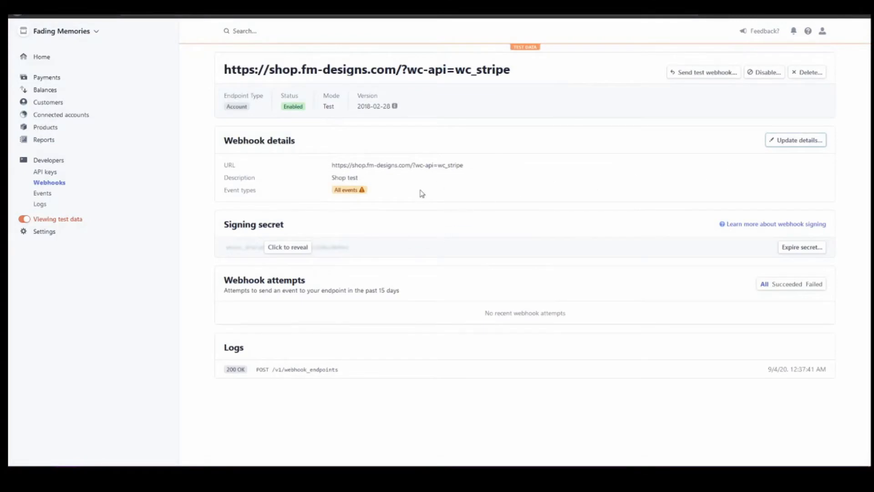
pyautogui.moveTo(352, 189)
pyautogui.click(280, 248)
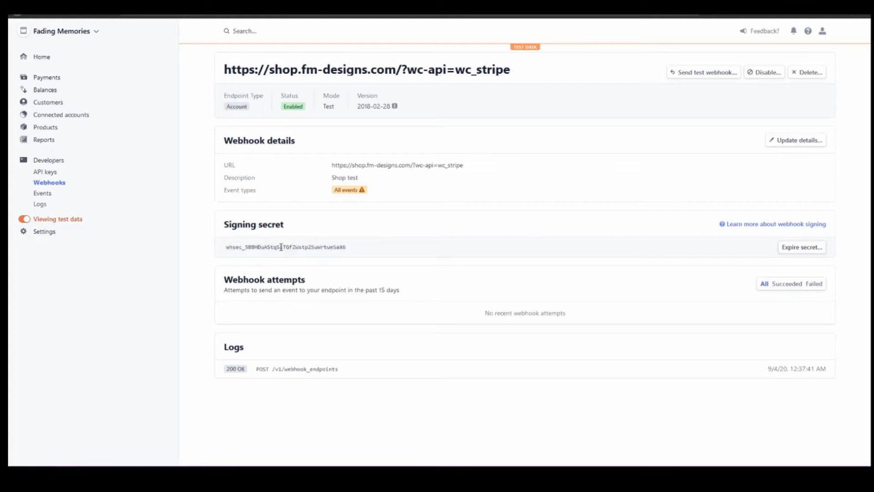
pyautogui.doubleClick(281, 247)
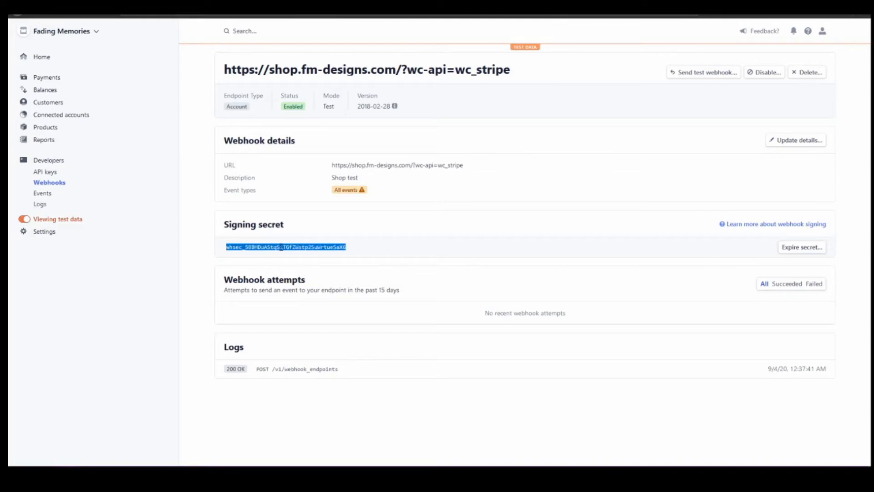
pyautogui.click(408, 234)
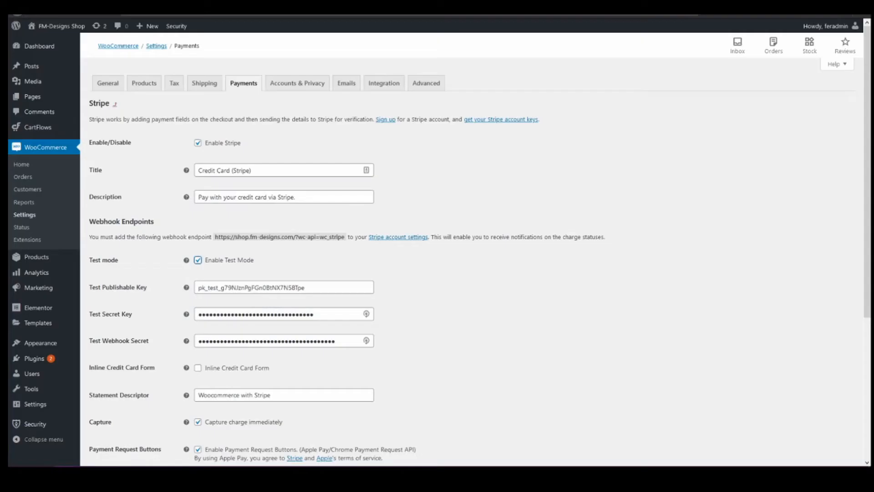
# Check the Test Publishable Key and Test Webhook Secret fields, then return to the Stripe endpoint page.
pyautogui.click(320, 288)
pyautogui.click(323, 340)
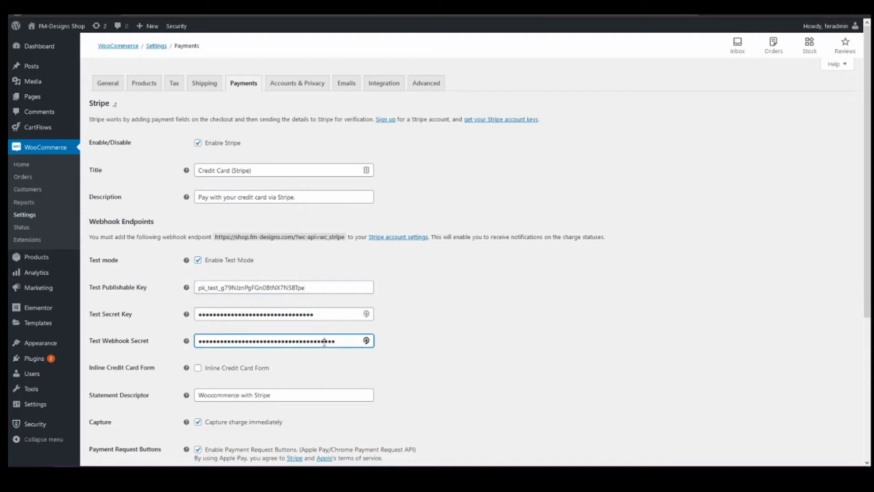
pyautogui.hotkey('ctrl', 'a')
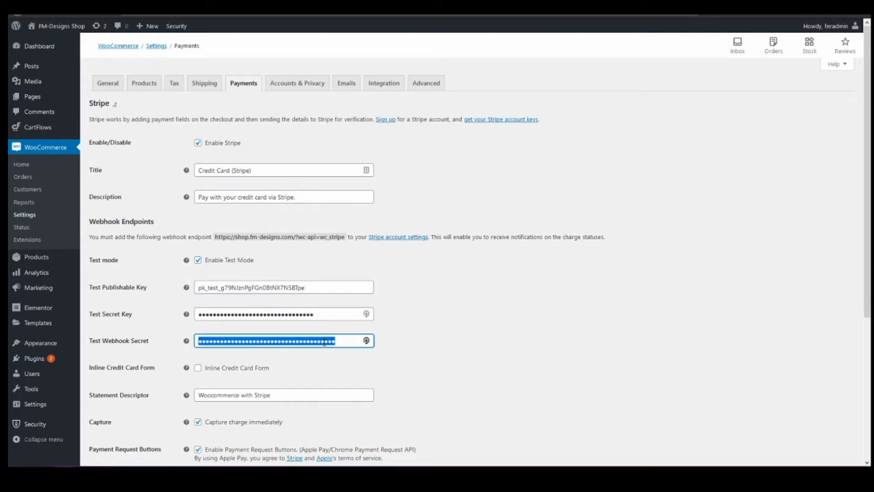
pyautogui.click(324, 342)
pyautogui.click(399, 347)
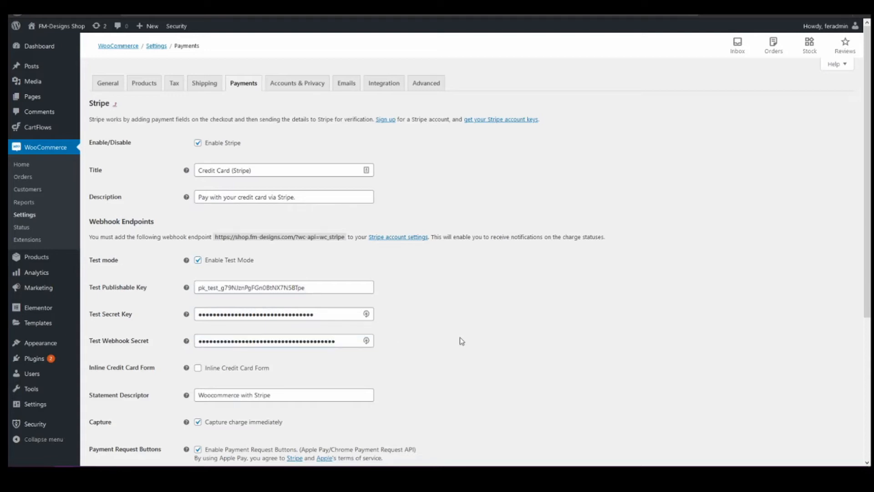
pyautogui.moveTo(186, 314)
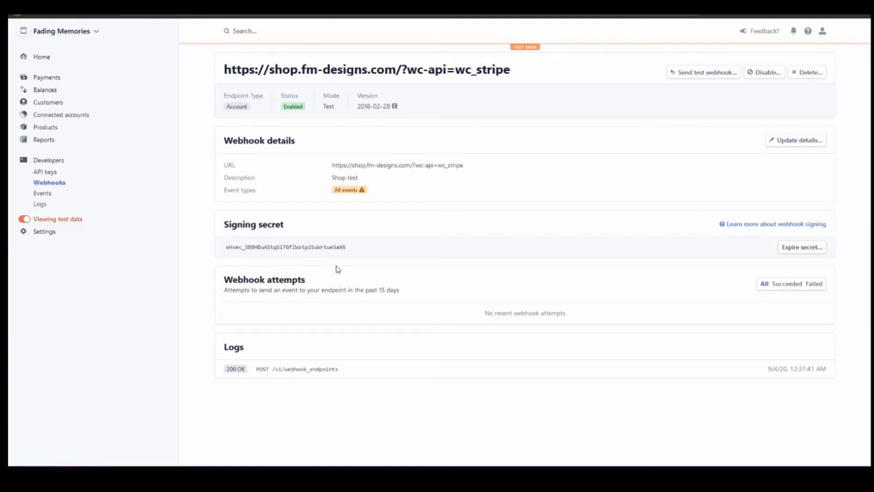
# Copy the test publishable key from Stripe's API keys page into Test Publishable Key.
pyautogui.click(54, 176)
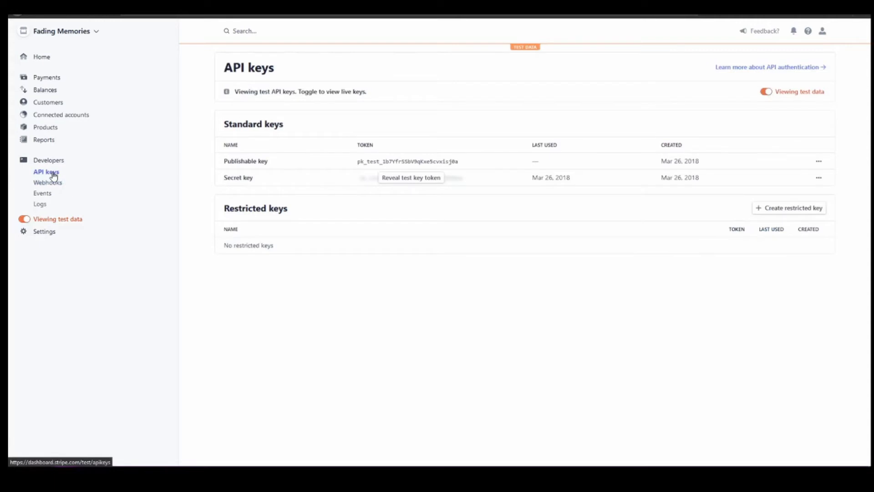
pyautogui.click(397, 159)
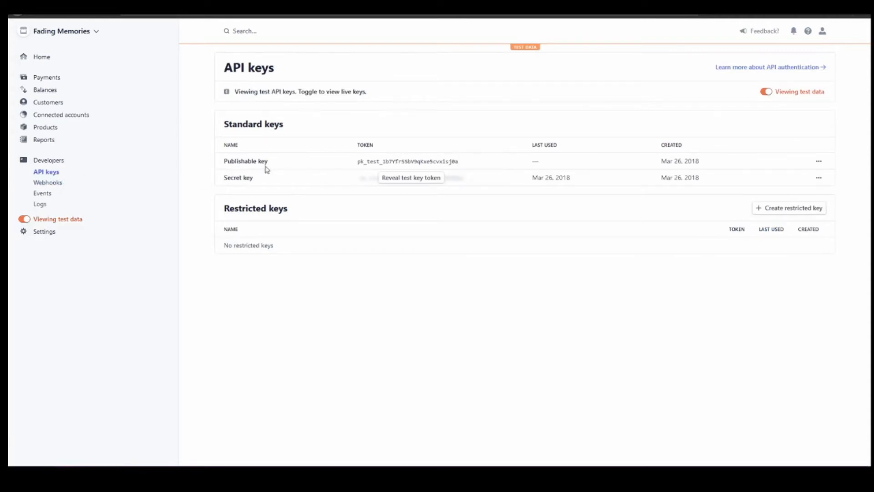
pyautogui.click(81, 13)
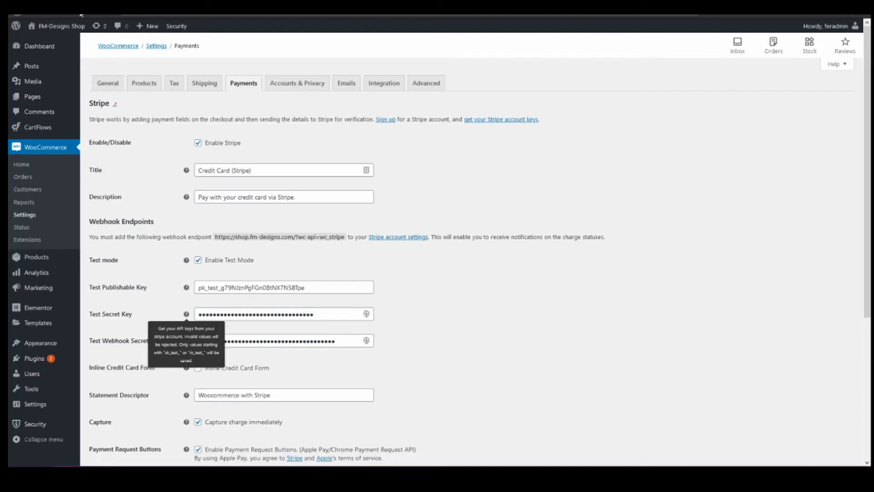
pyautogui.doubleClick(274, 287)
pyautogui.hotkey('ctrl', 'v')
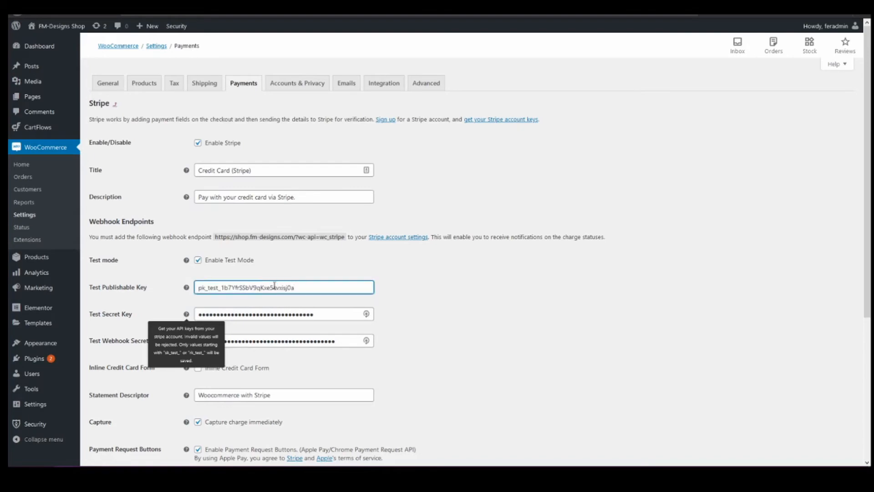
pyautogui.click(403, 262)
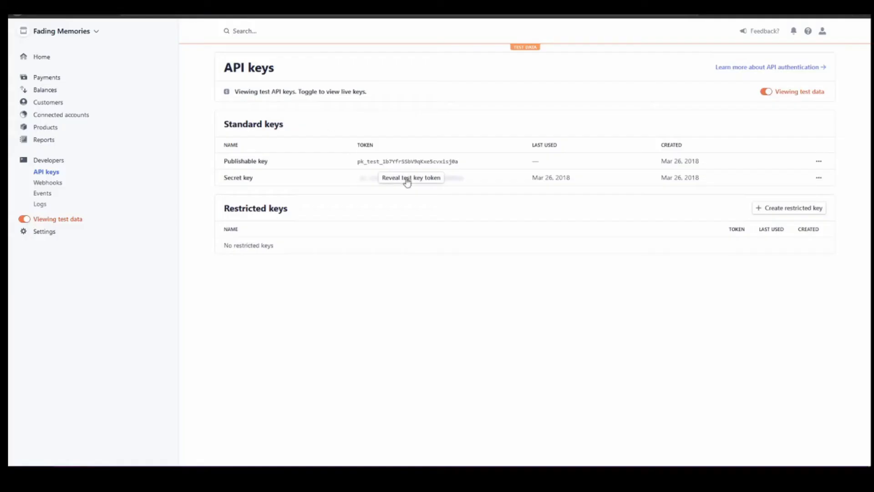
# Reveal and copy Stripe's test secret key into the Test Secret Key field.
pyautogui.click(403, 178)
pyautogui.click(403, 179)
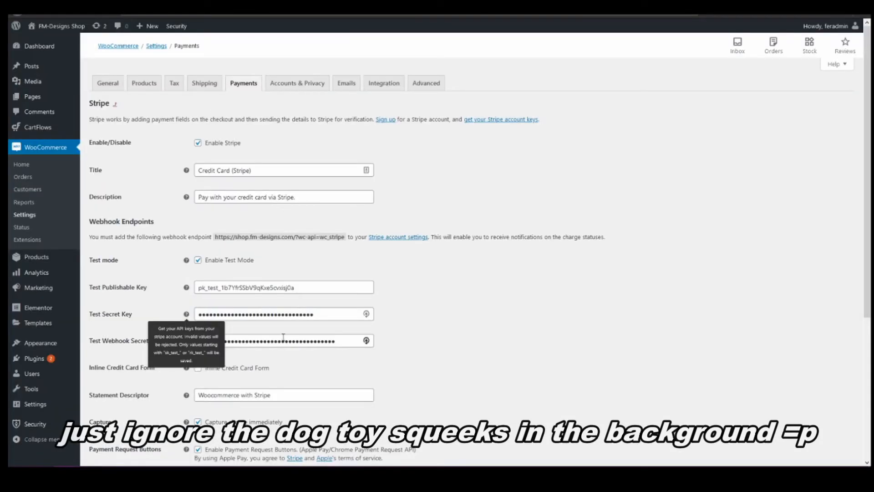
pyautogui.doubleClick(283, 340)
pyautogui.doubleClick(275, 314)
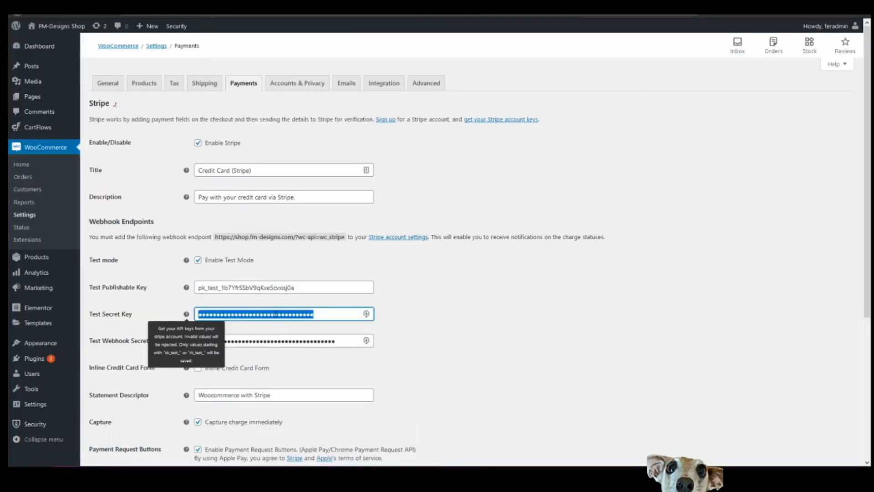
pyautogui.hotkey('ctrl', 'v')
pyautogui.click(420, 317)
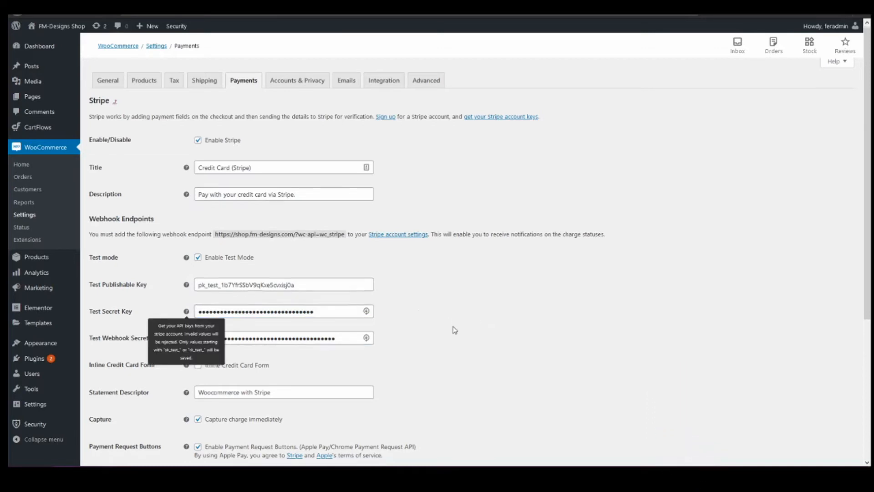
# Save the updated Stripe settings and decline Firefox's save-login prompt.
pyautogui.scroll(-3, 454, 330)
pyautogui.scroll(-2, 454, 329)
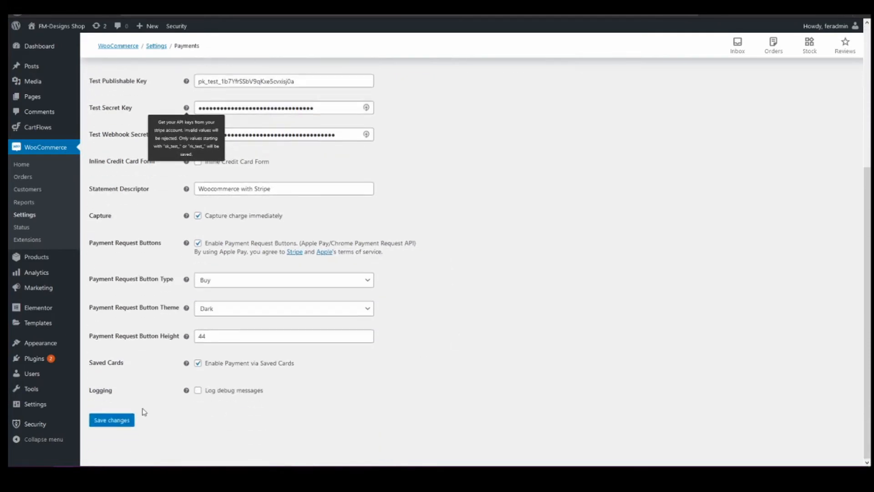
pyautogui.click(112, 420)
pyautogui.click(253, 91)
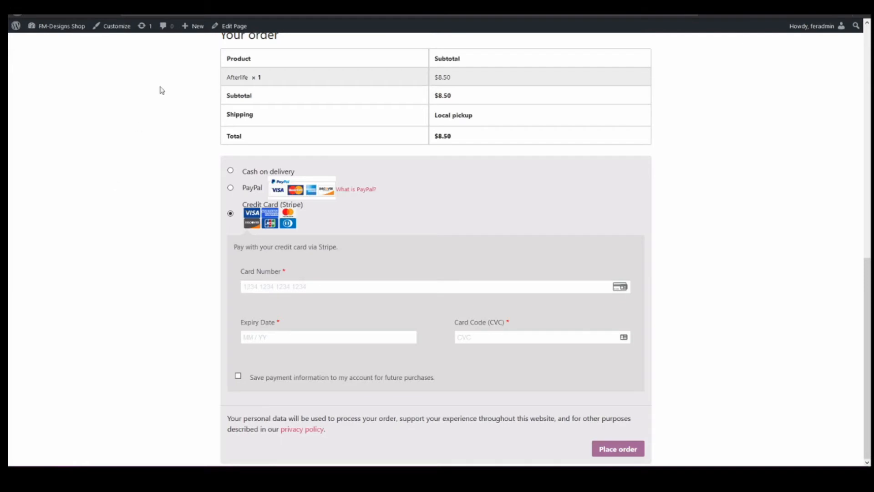
pyautogui.scroll(3, 605, 274)
pyautogui.scroll(3, 482, 205)
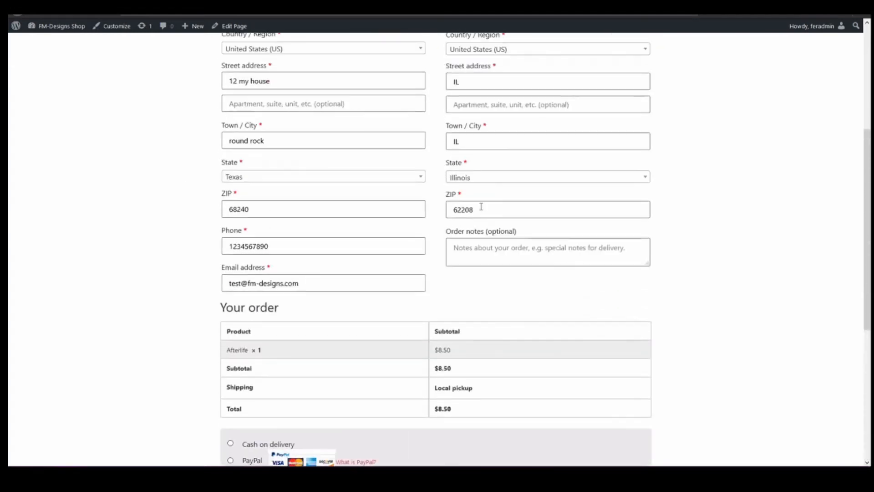
pyautogui.scroll(-6, 597, 255)
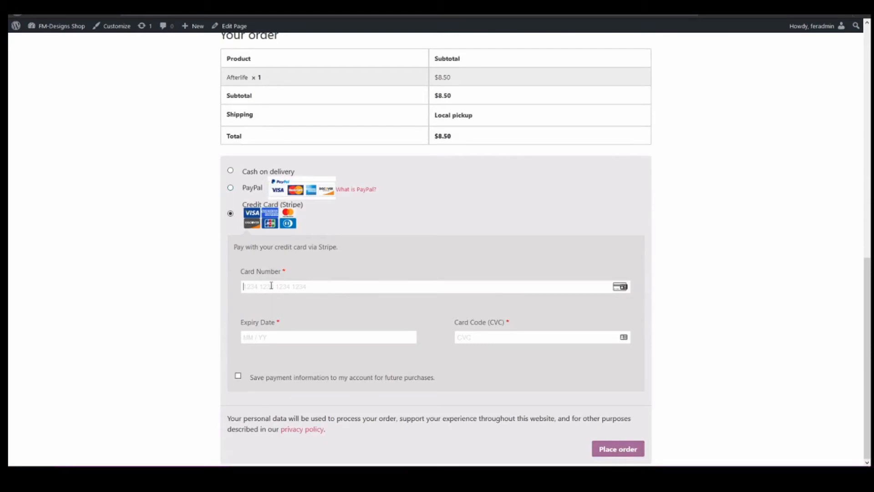
pyautogui.click(271, 285)
pyautogui.click(273, 285)
pyautogui.write('4242 4242 4242 4242')
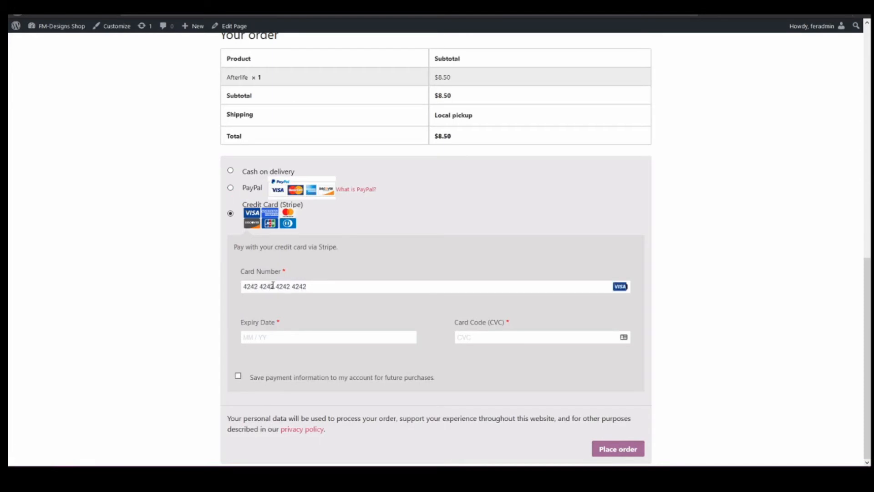
pyautogui.click(255, 338)
pyautogui.write('04 / 28')
pyautogui.click(468, 332)
pyautogui.write('123')
pyautogui.moveTo(462, 338); pyautogui.dragTo(445, 338)
pyautogui.click(491, 341)
pyautogui.click(608, 450)
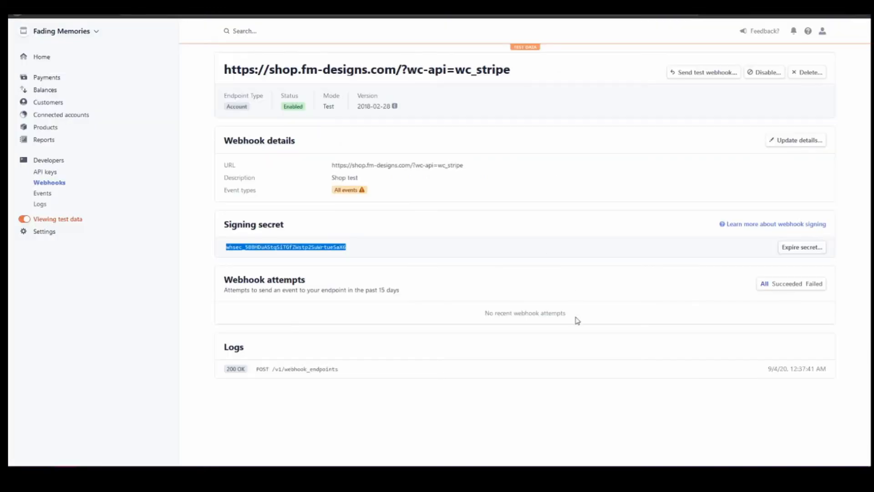
# Turn off Viewing test data so the Stripe Dashboard shows live-mode webhooks.
pyautogui.click(536, 399)
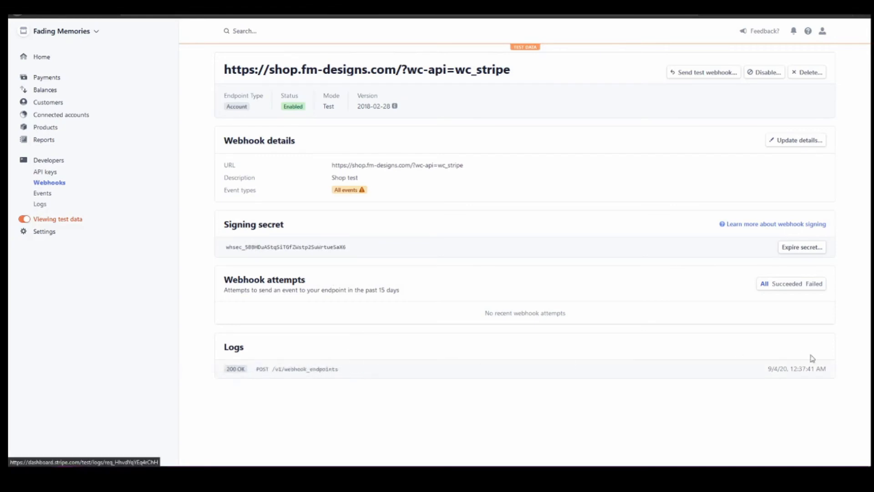
pyautogui.moveTo(824, 370); pyautogui.dragTo(259, 364)
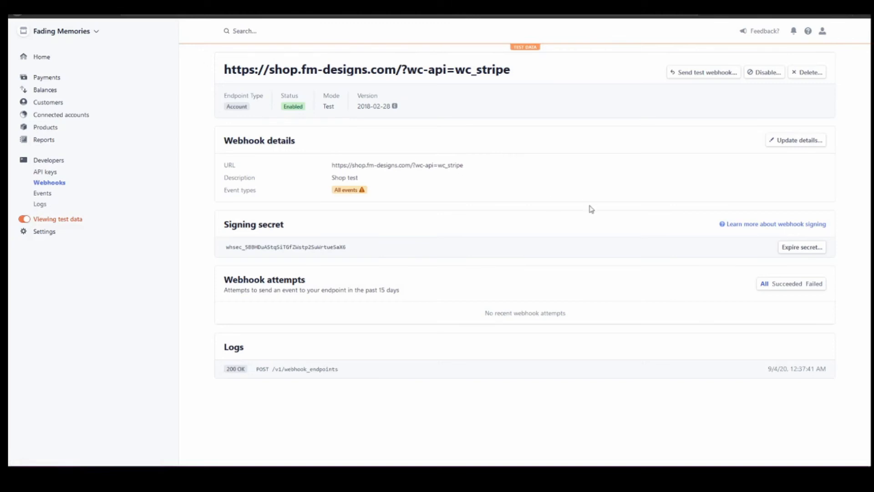
pyautogui.click(25, 220)
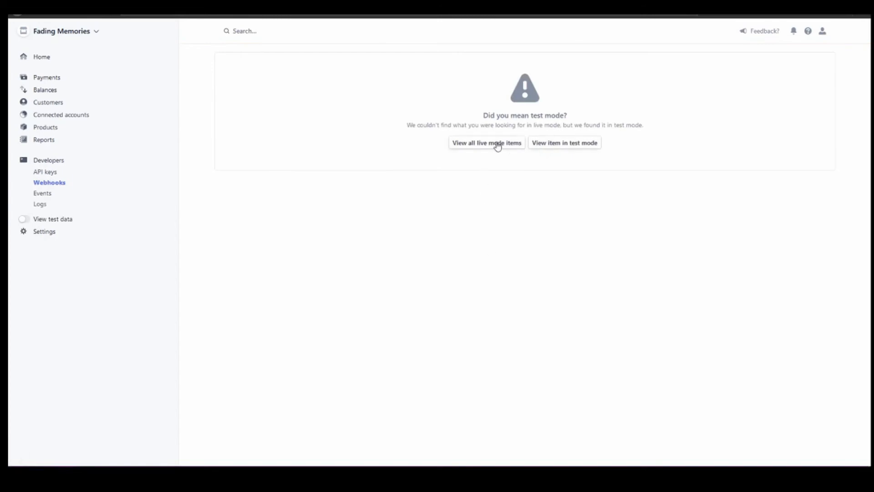
pyautogui.click(497, 144)
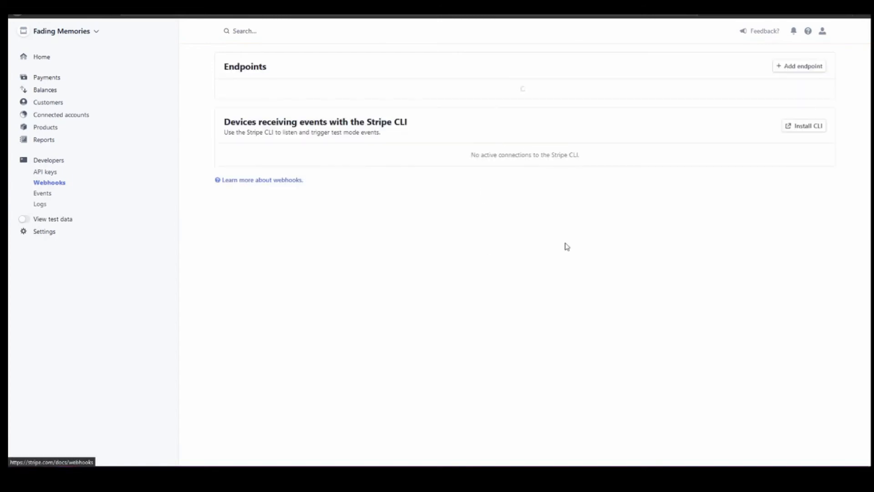
pyautogui.click(782, 68)
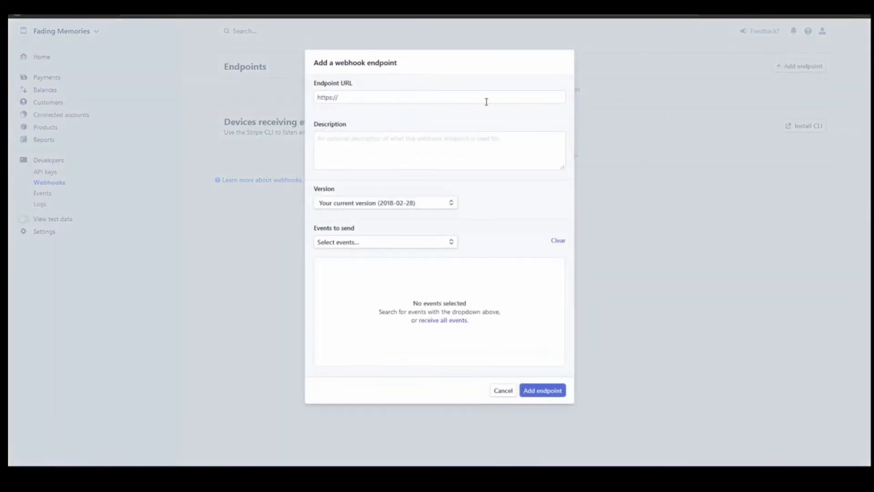
pyautogui.click(387, 100)
pyautogui.tripleClick(387, 99)
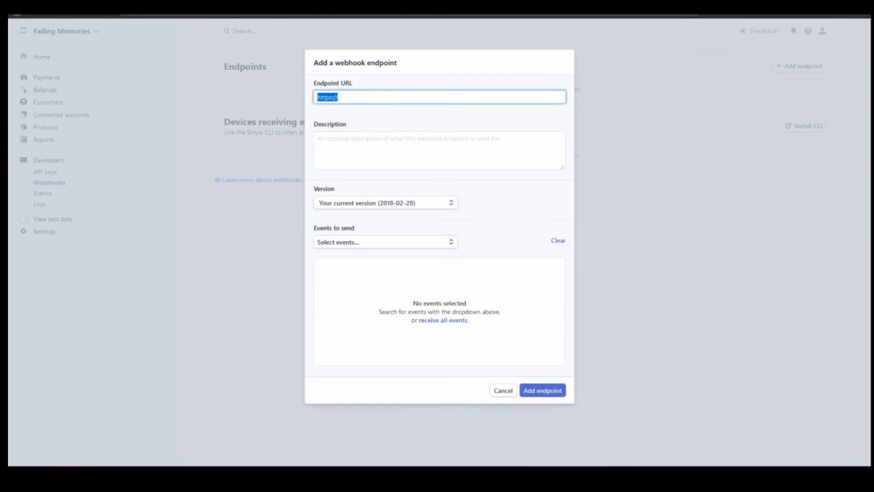
# Copy the wc_stripe webhook URL from WooCommerce and paste it as the endpoint URL.
pyautogui.hotkey('ctrl', 'Tab')
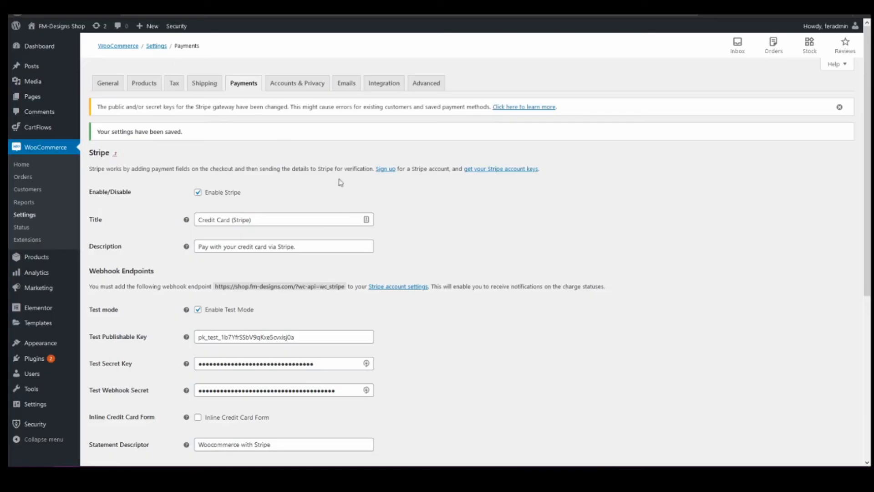
pyautogui.tripleClick(267, 286)
pyautogui.click(262, 285)
pyautogui.moveTo(215, 286); pyautogui.dragTo(344, 286)
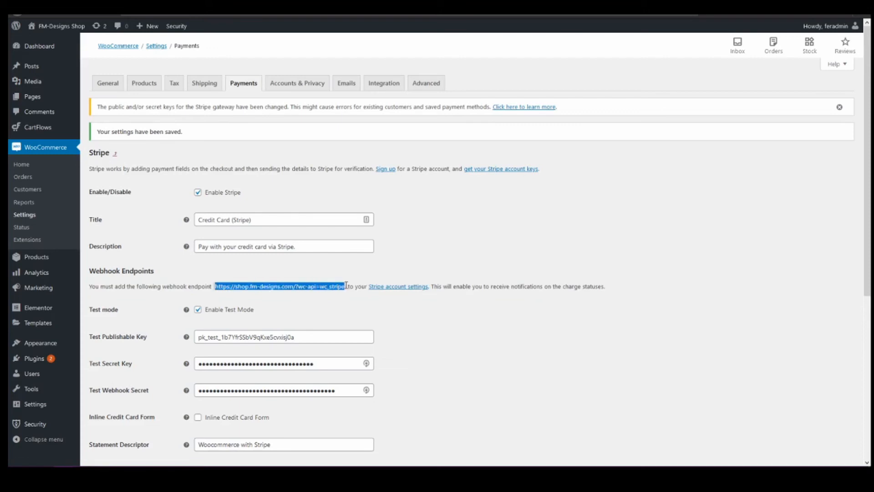
pyautogui.hotkey('ctrl', 'c')
pyautogui.hotkey('ctrl', 'Tab')
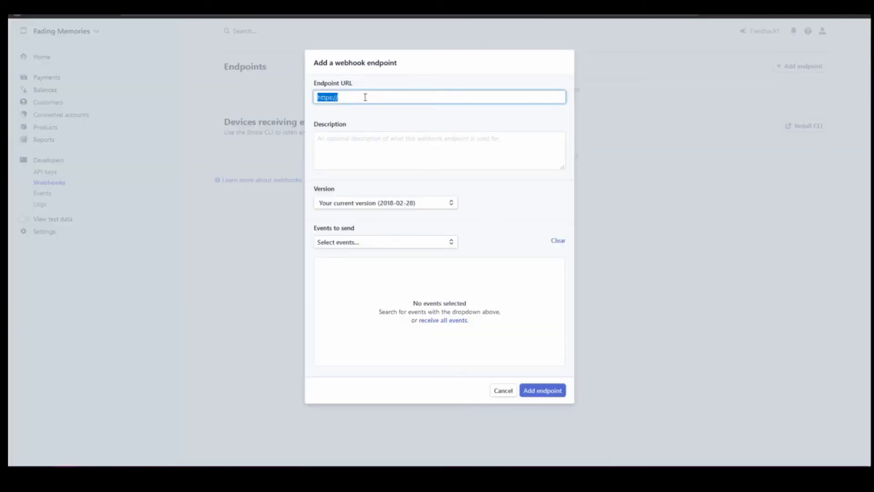
pyautogui.hotkey('ctrl', 'v')
# Search the events list for 'source.char' and add source.chargeable.
pyautogui.click(363, 146)
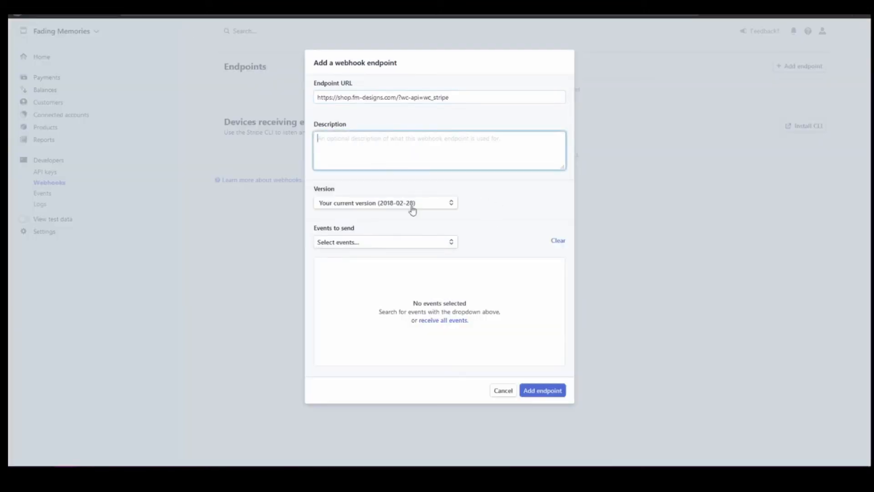
pyautogui.click(381, 244)
pyautogui.click(473, 240)
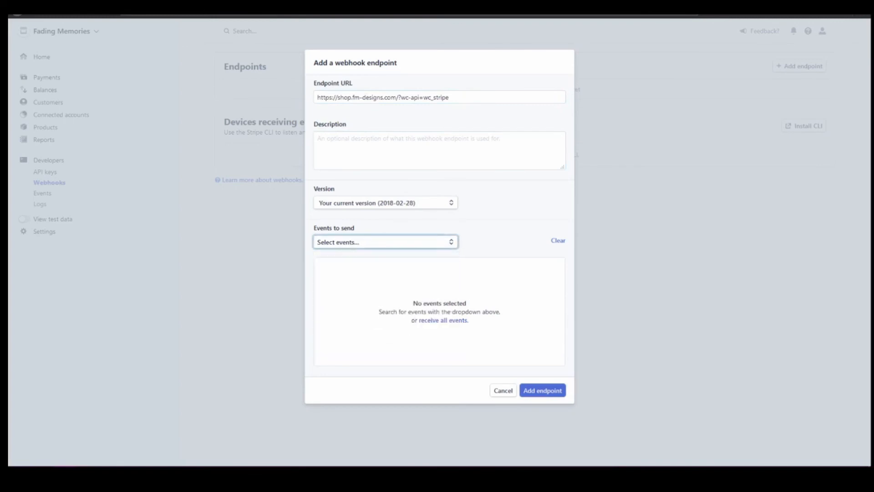
pyautogui.click(357, 245)
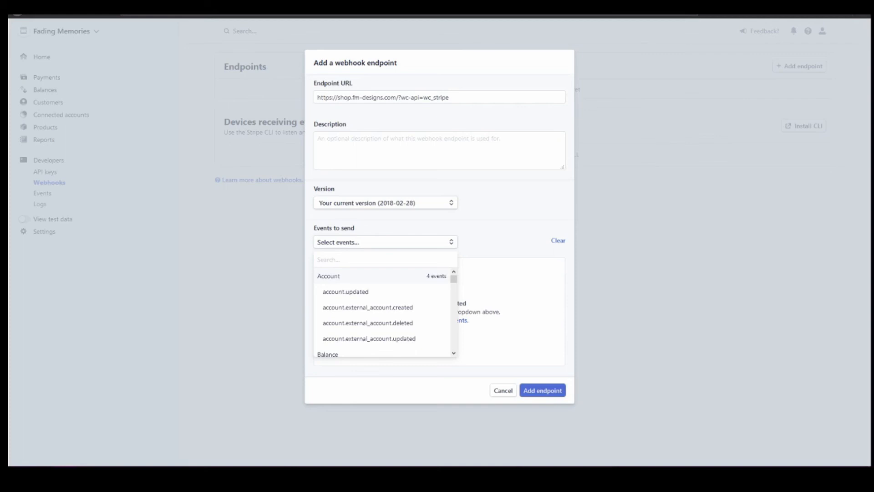
pyautogui.click(356, 259)
pyautogui.write('source')
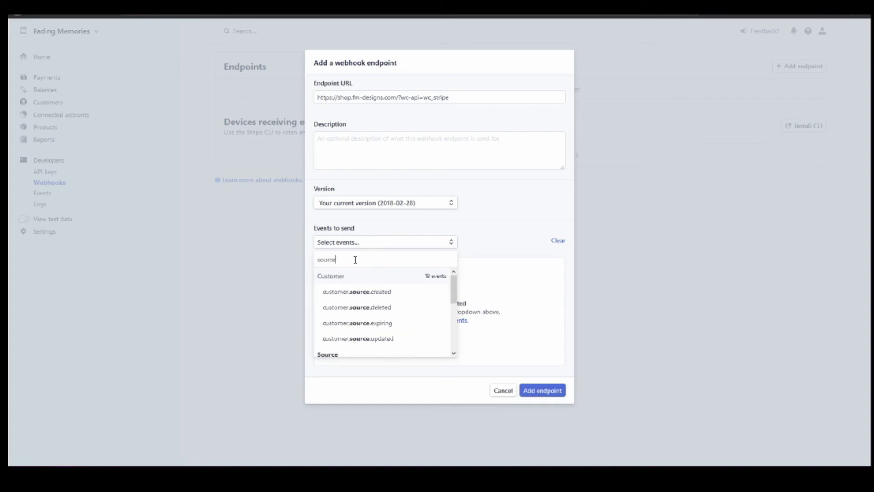
pyautogui.write('.char')
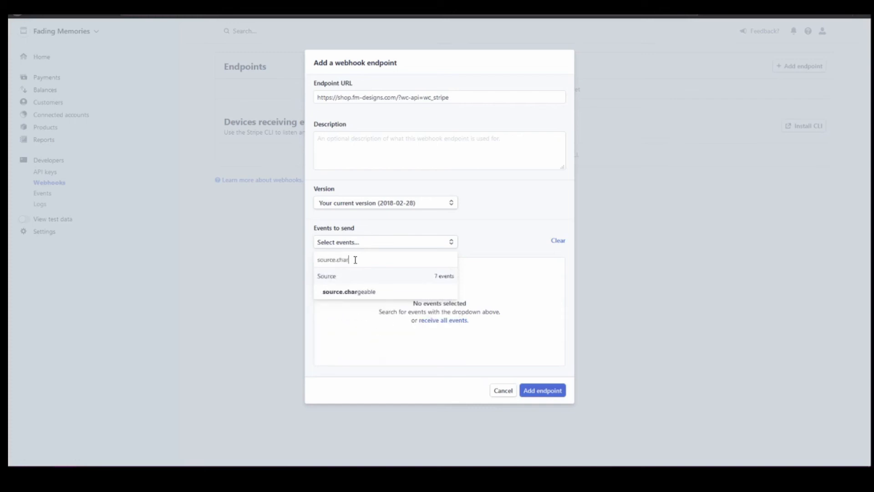
pyautogui.click(360, 292)
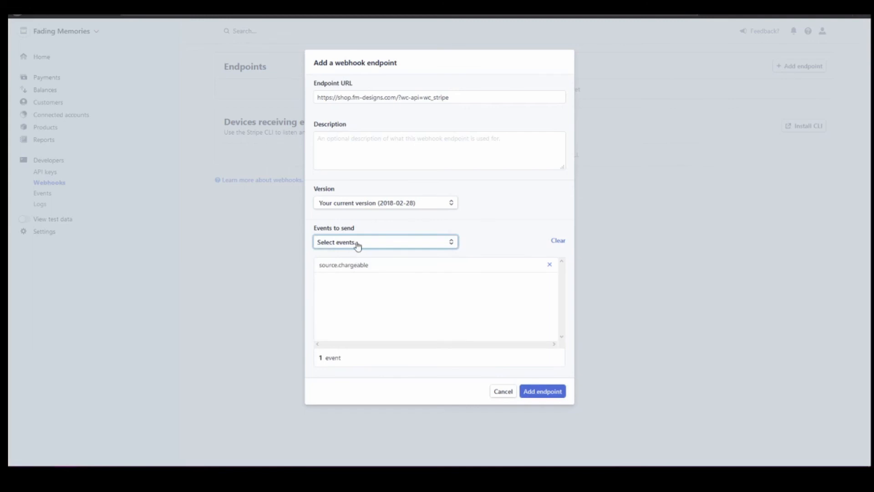
# Add source.canceled as well and create the live webhook endpoint.
pyautogui.click(357, 244)
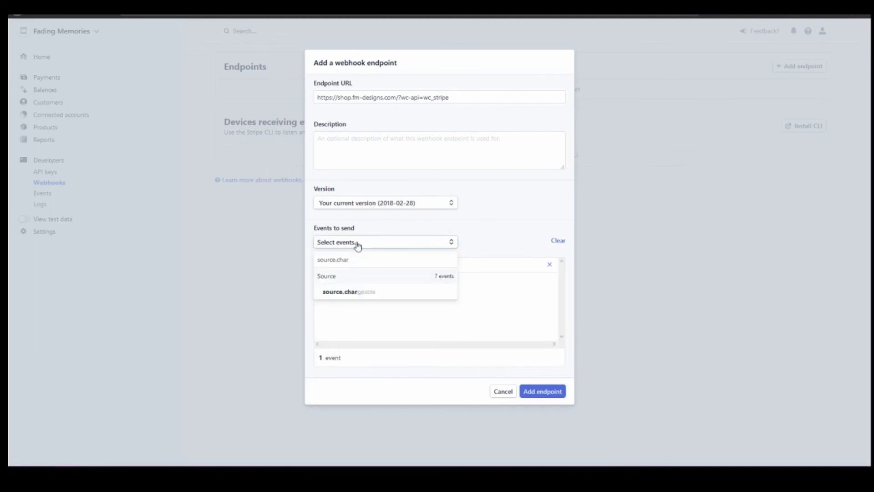
pyautogui.press('BackSpace')
pyautogui.press('BackSpace')
pyautogui.press('BackSpace')
pyautogui.write('an')
pyautogui.click(362, 292)
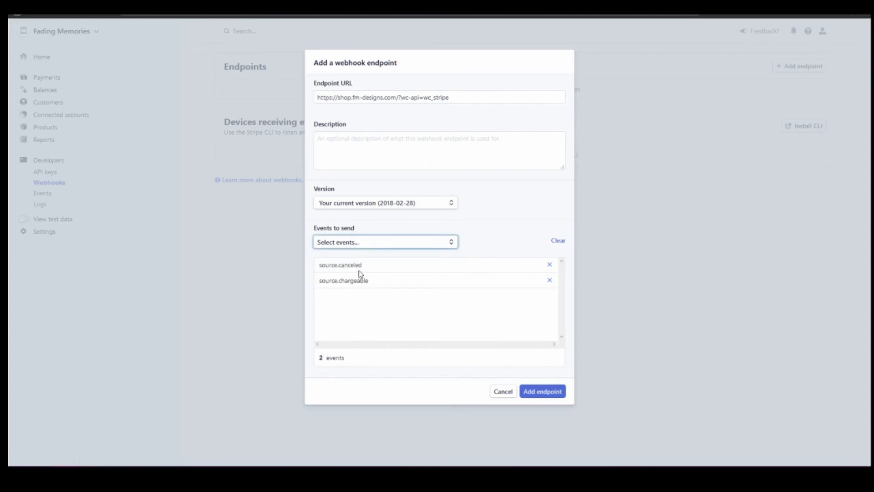
pyautogui.click(542, 392)
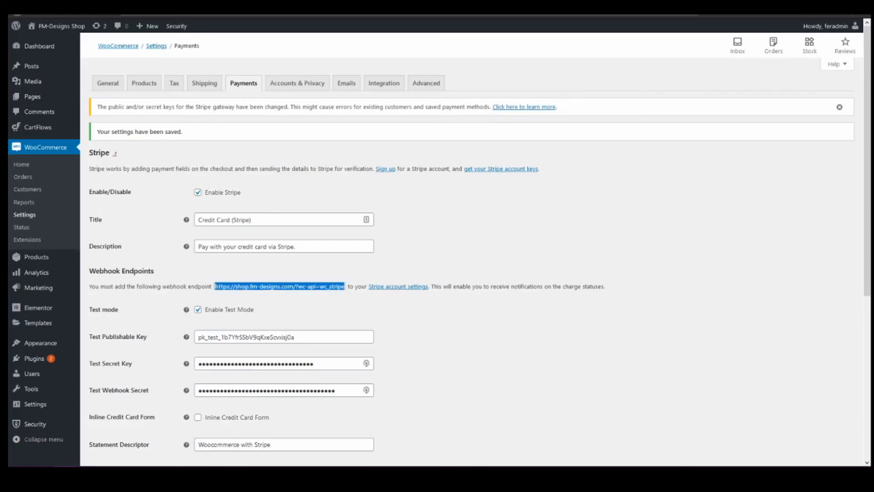
# Copy the live Publishable key token from Stripe's Developers > API keys page.
pyautogui.scroll(-2, 300, 350)
pyautogui.click(252, 299)
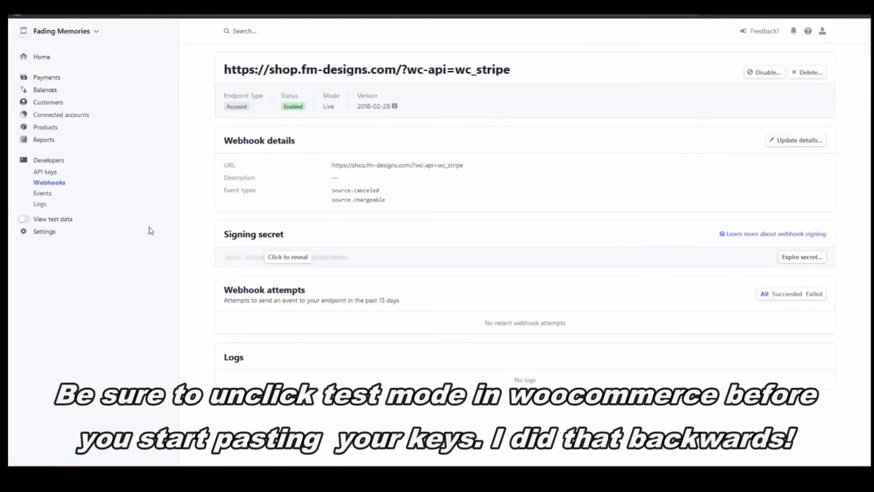
pyautogui.click(45, 172)
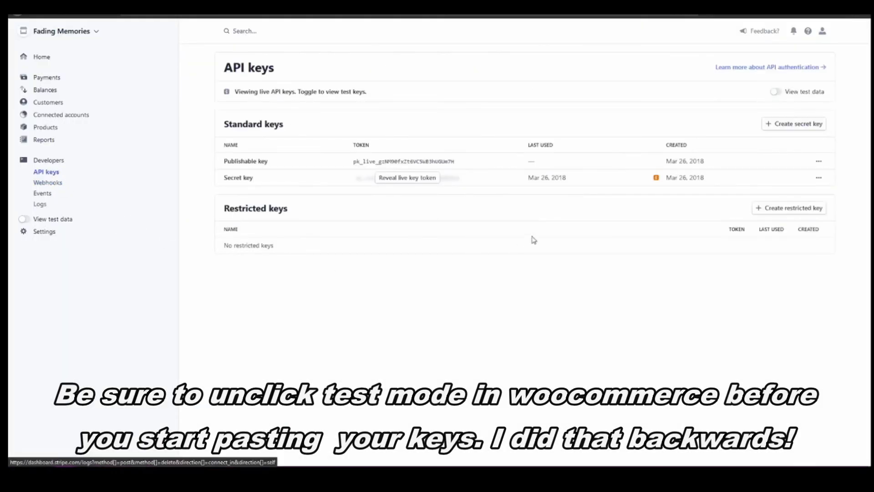
pyautogui.click(406, 161)
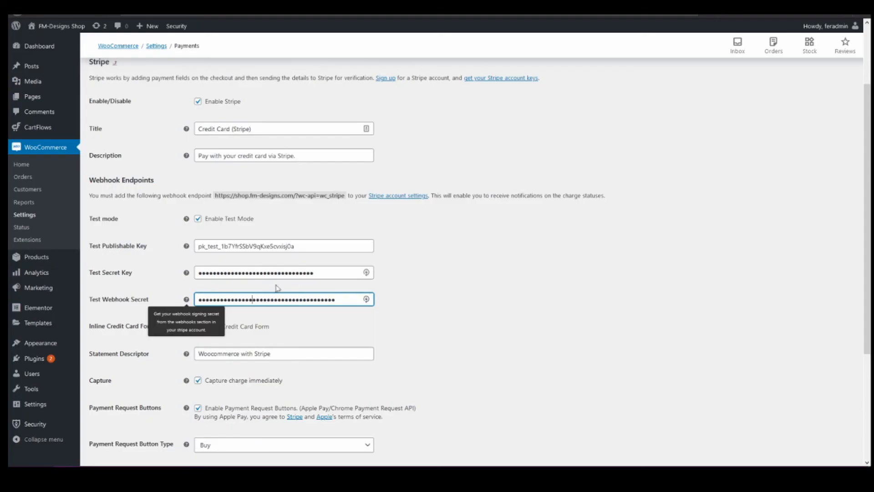
pyautogui.click(197, 219)
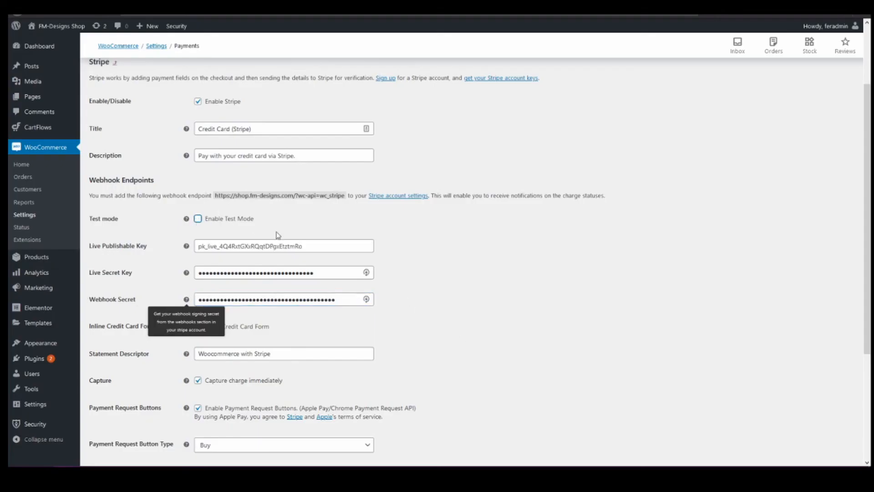
pyautogui.click(198, 219)
pyautogui.scroll(-4, 132, 412)
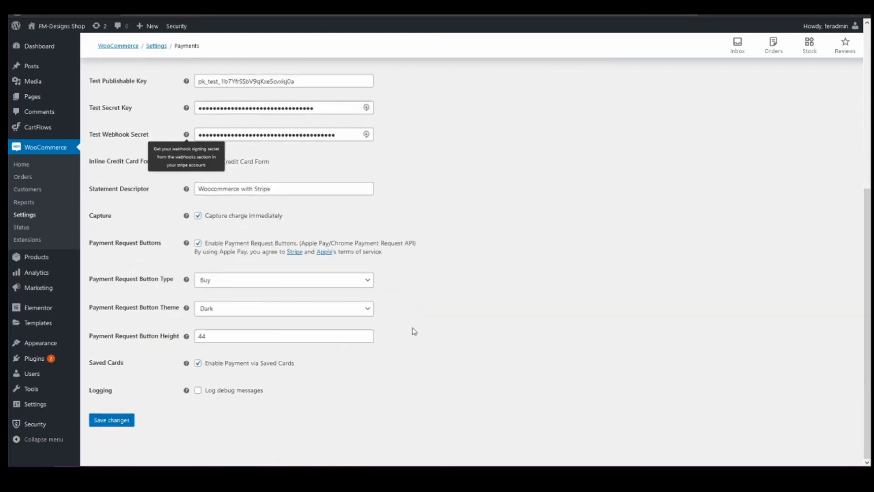
pyautogui.scroll(5, 414, 331)
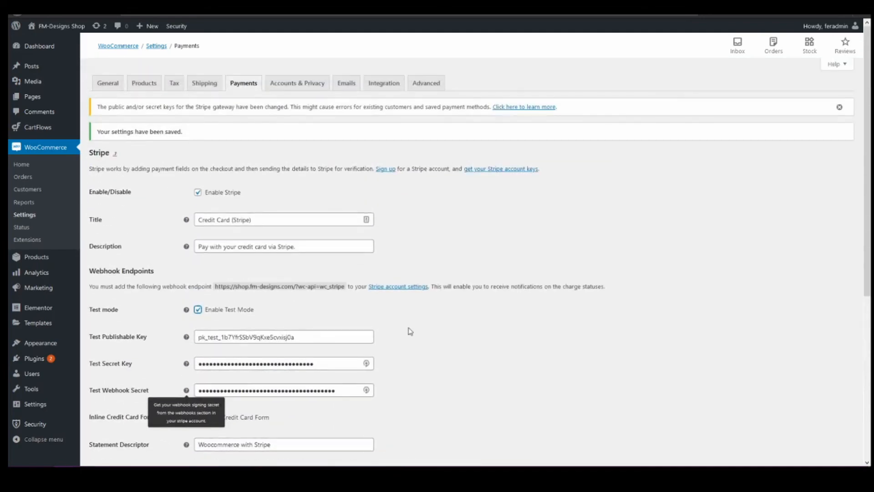